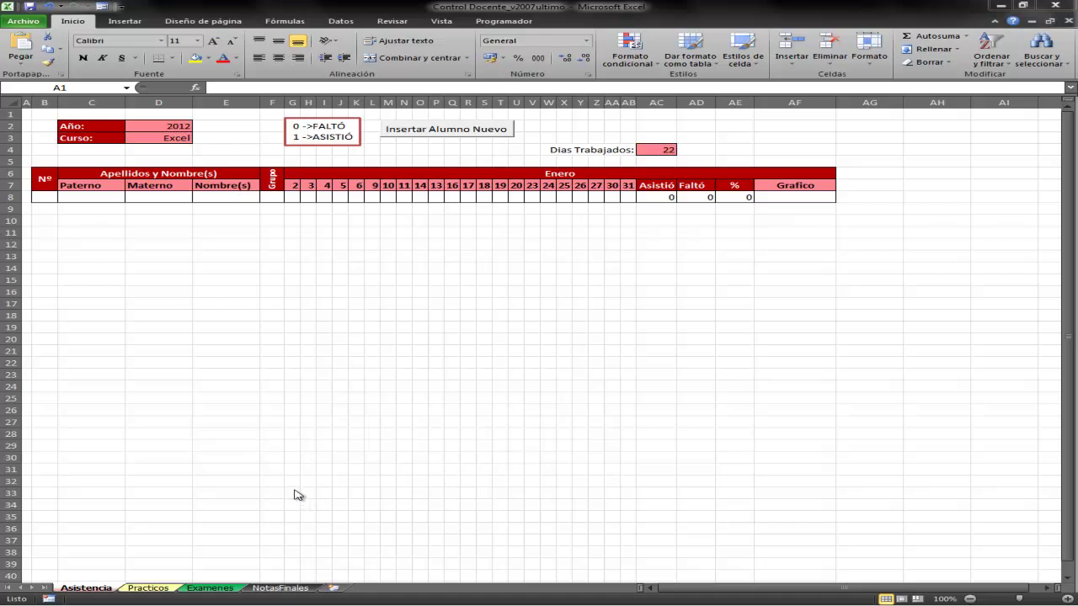
Switch to the NotasFinales sheet to view the weighted January grade table
left_click(293, 588)
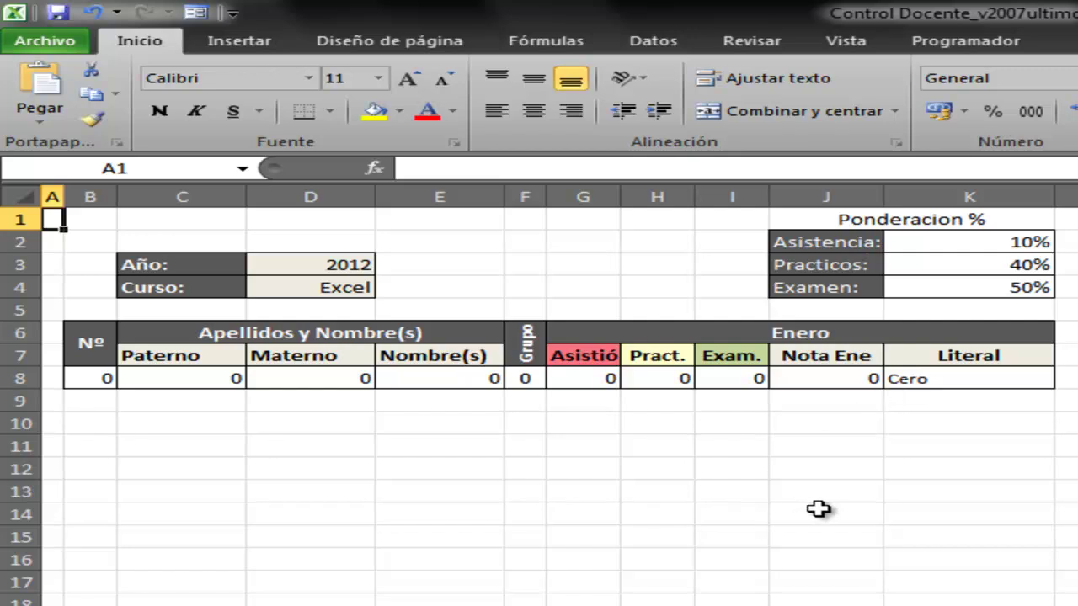
Inspect the row 8 formulas for attendance, practicals, exams, final January grade and grade-in-words (G8–K8)
left_click(607, 378)
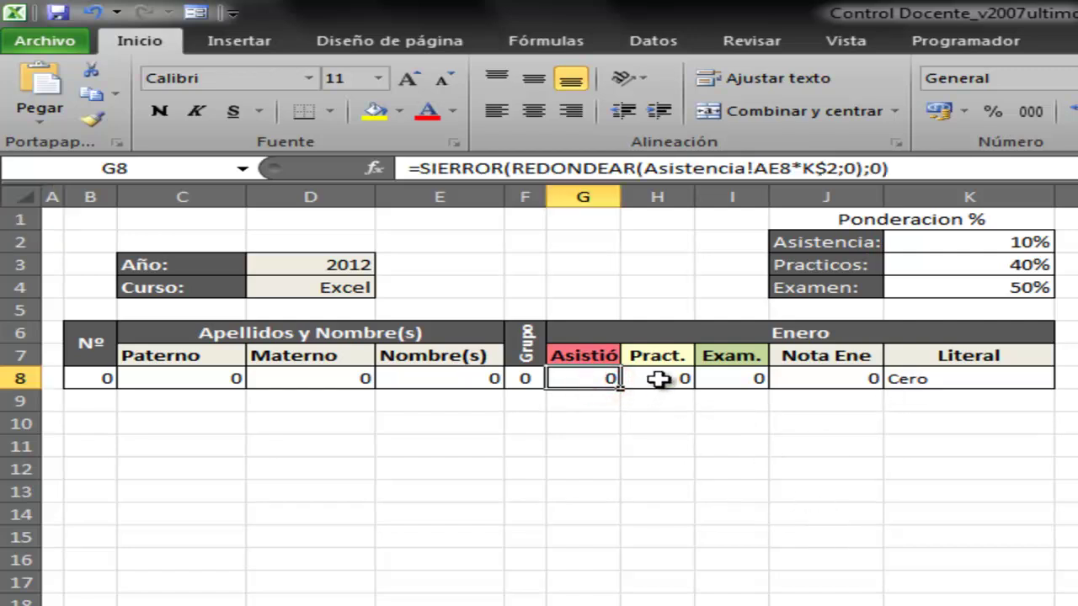
left_click(657, 378)
left_click(729, 376)
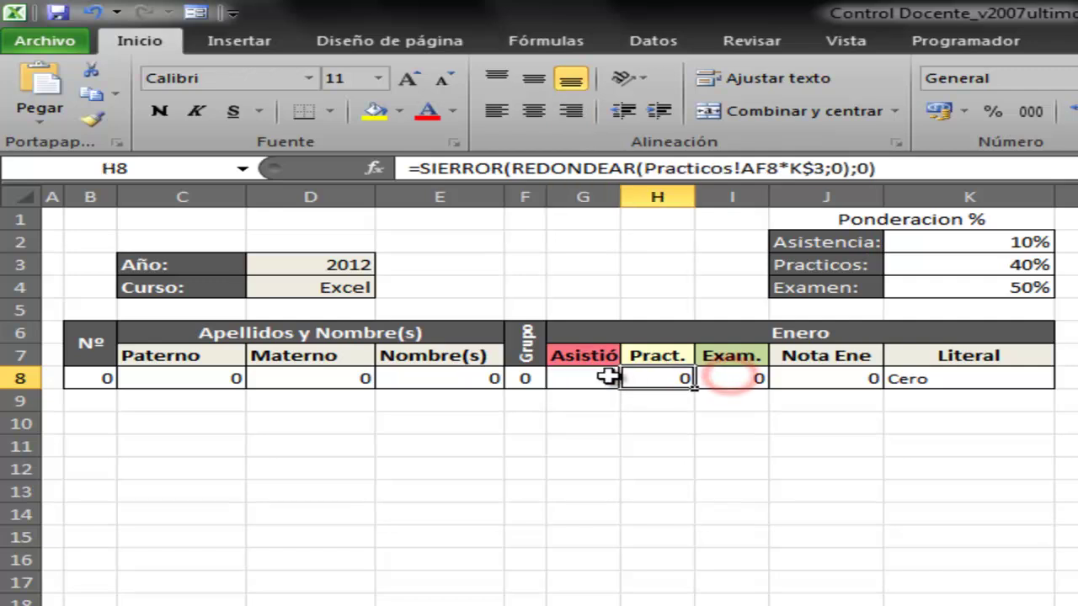
left_click(644, 378)
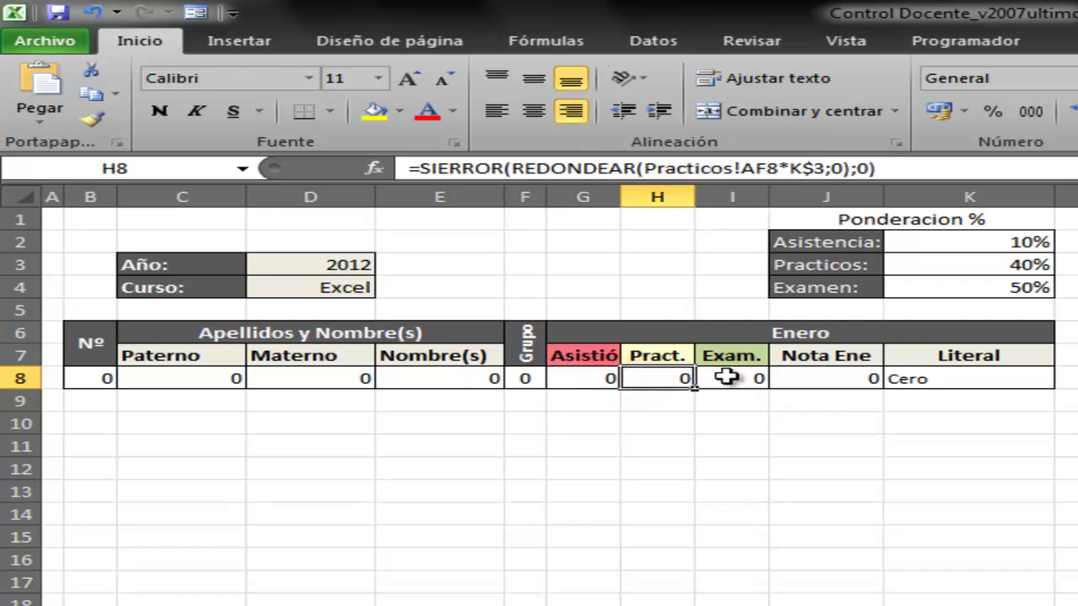
left_click(728, 378)
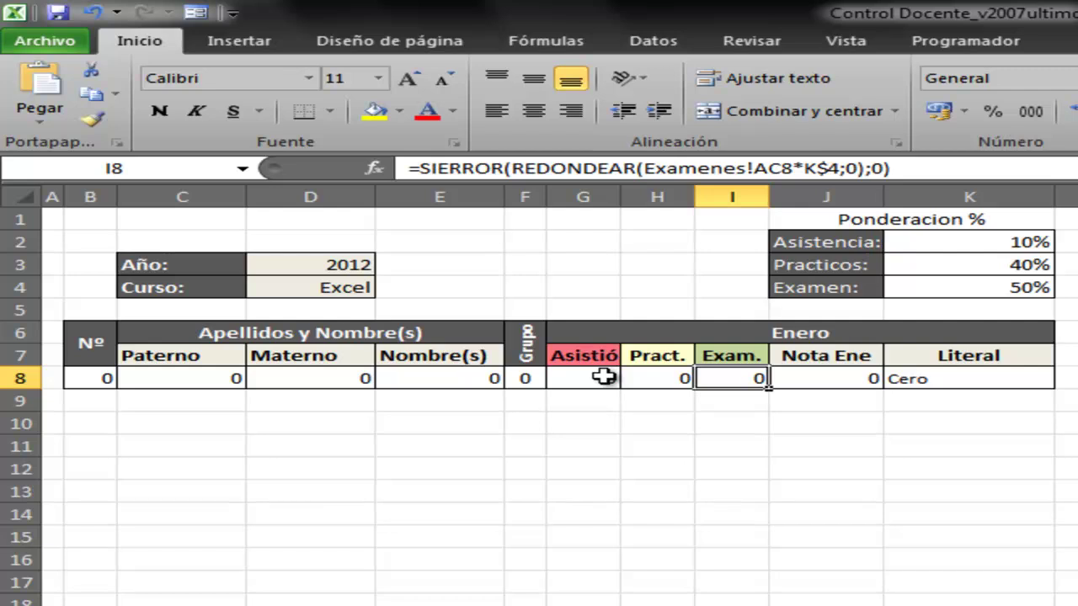
left_click(656, 378)
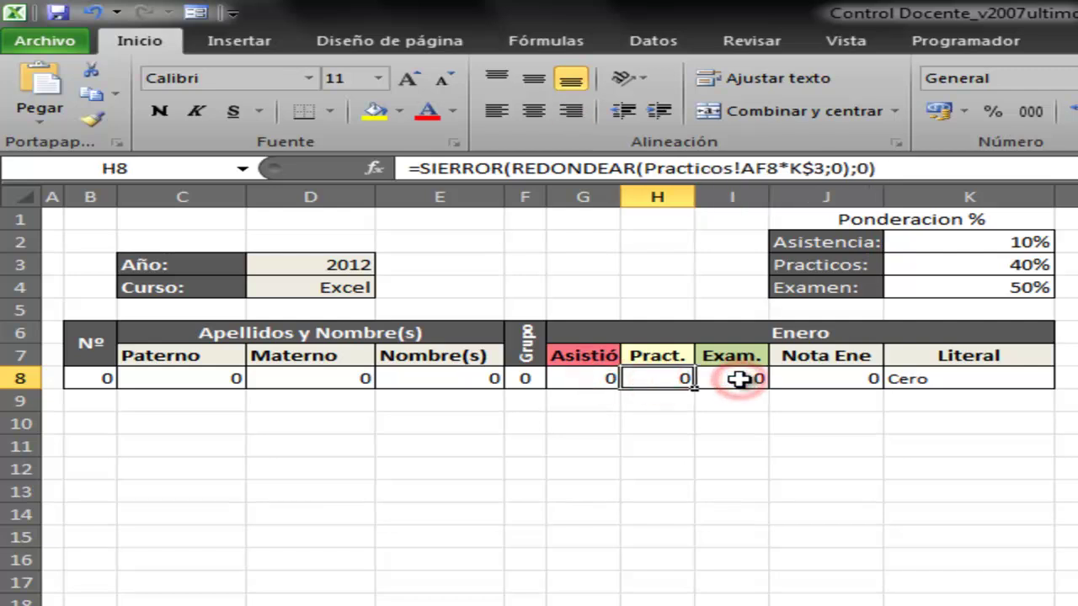
left_click(738, 379)
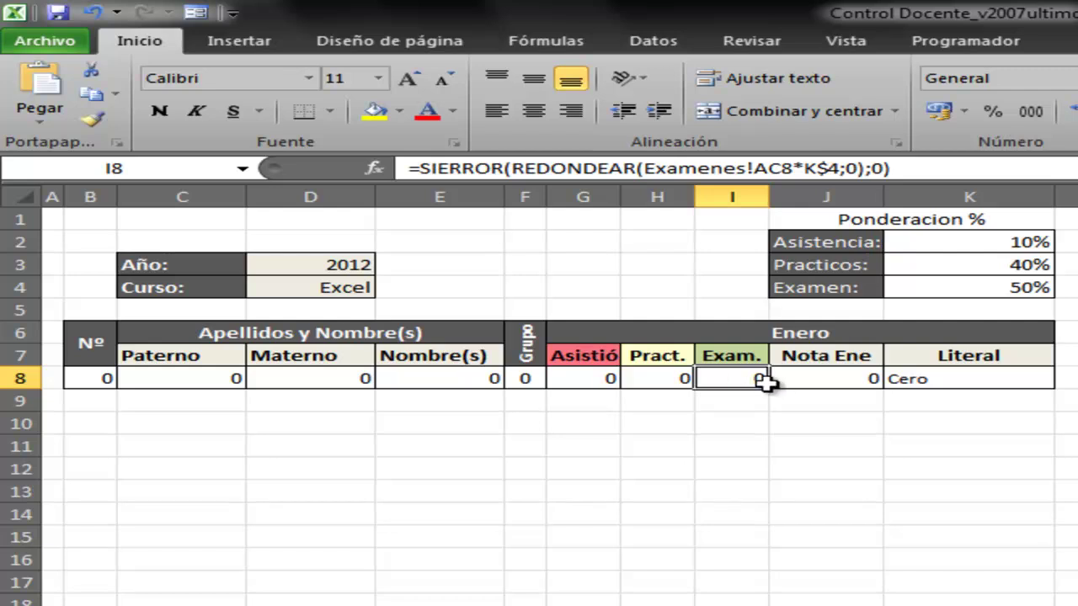
left_click(855, 379)
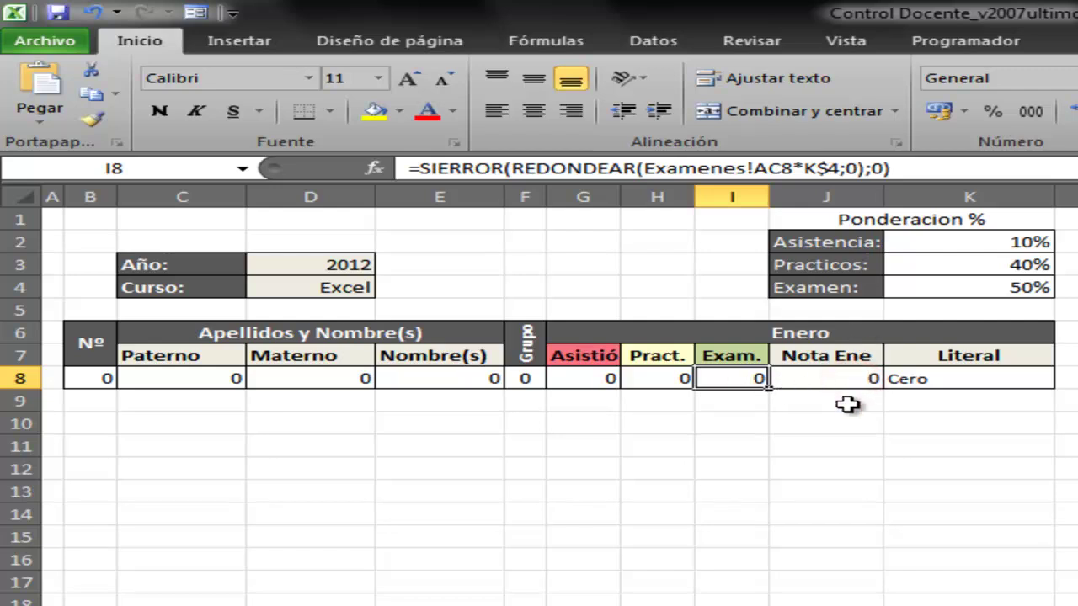
left_click(963, 378)
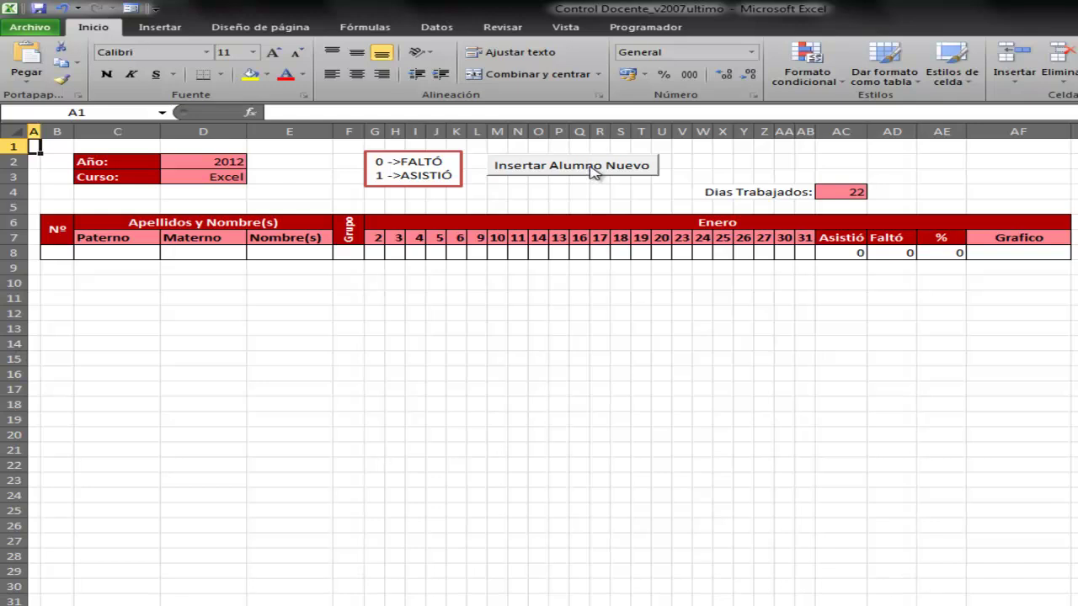
Use the new-student form to insert a group 'a' student's first name and both surnames into row 8
left_click(595, 172)
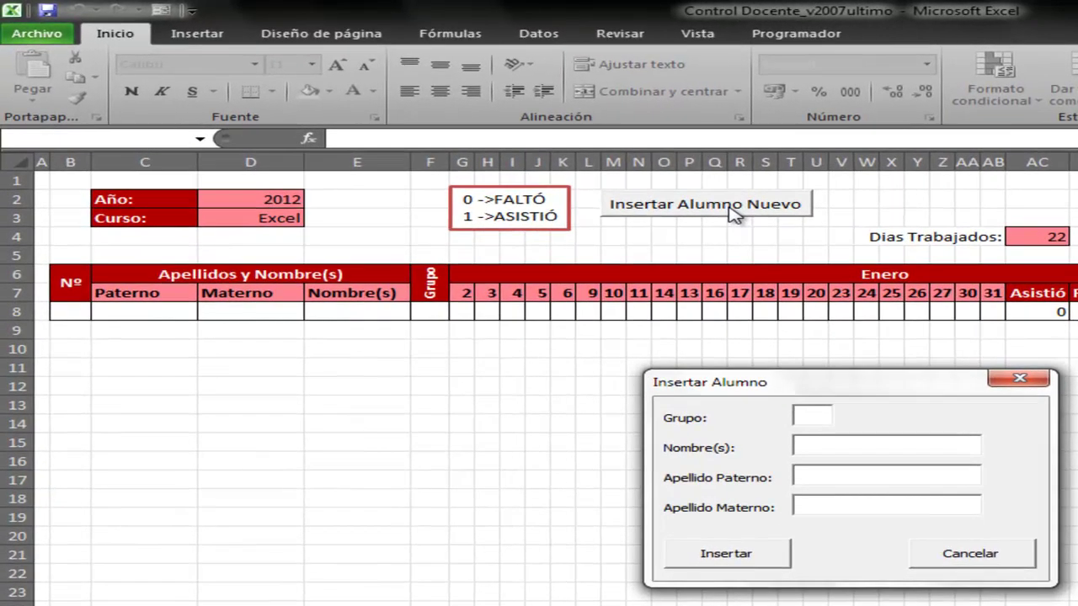
type("a")
key("Tab")
key("Tab")
key("Tab")
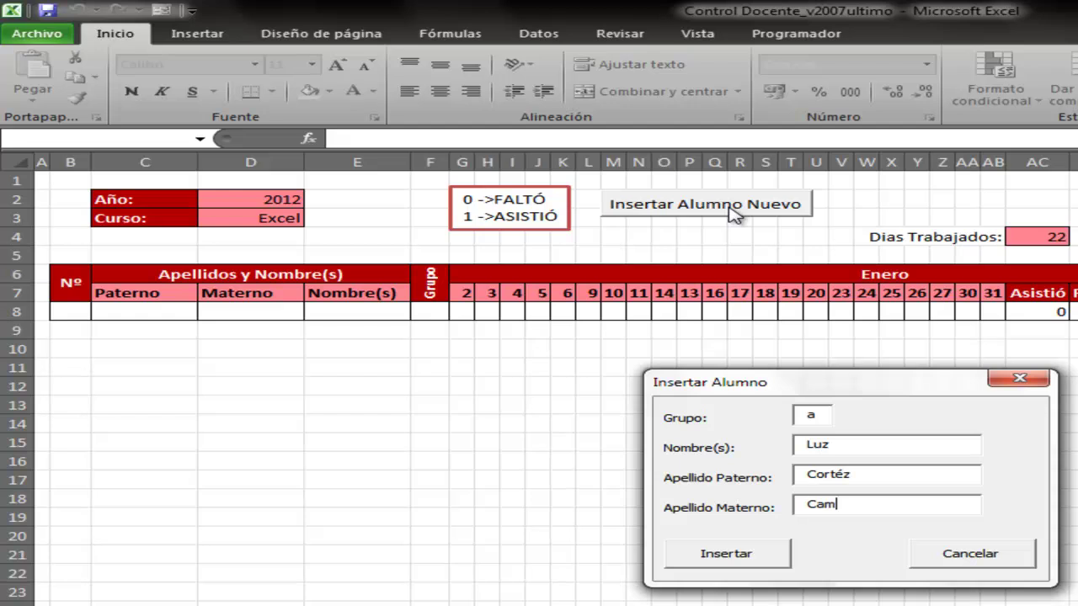
key("Tab")
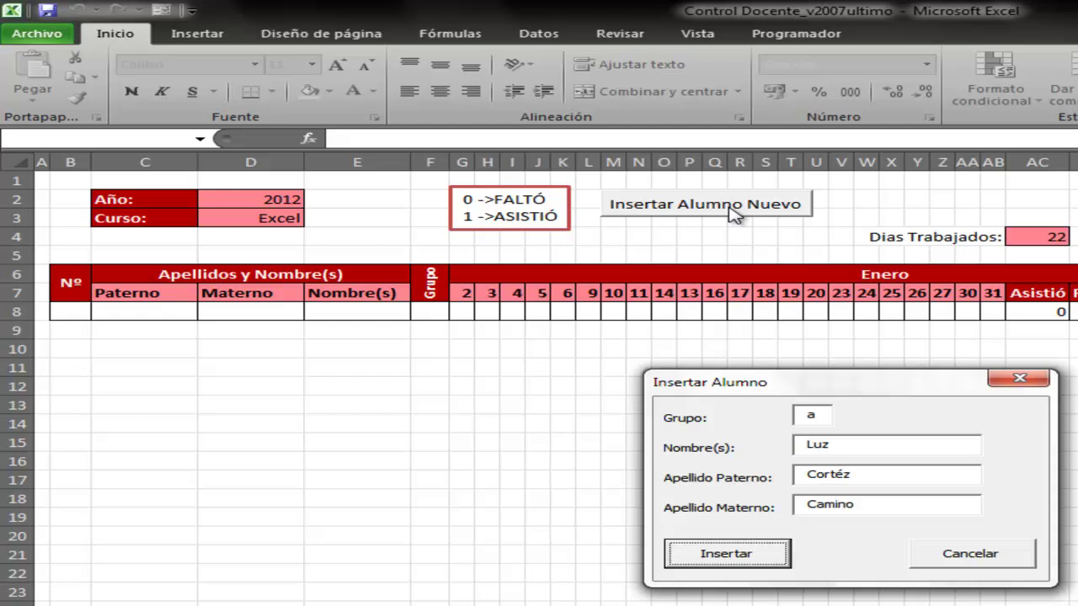
key("Return")
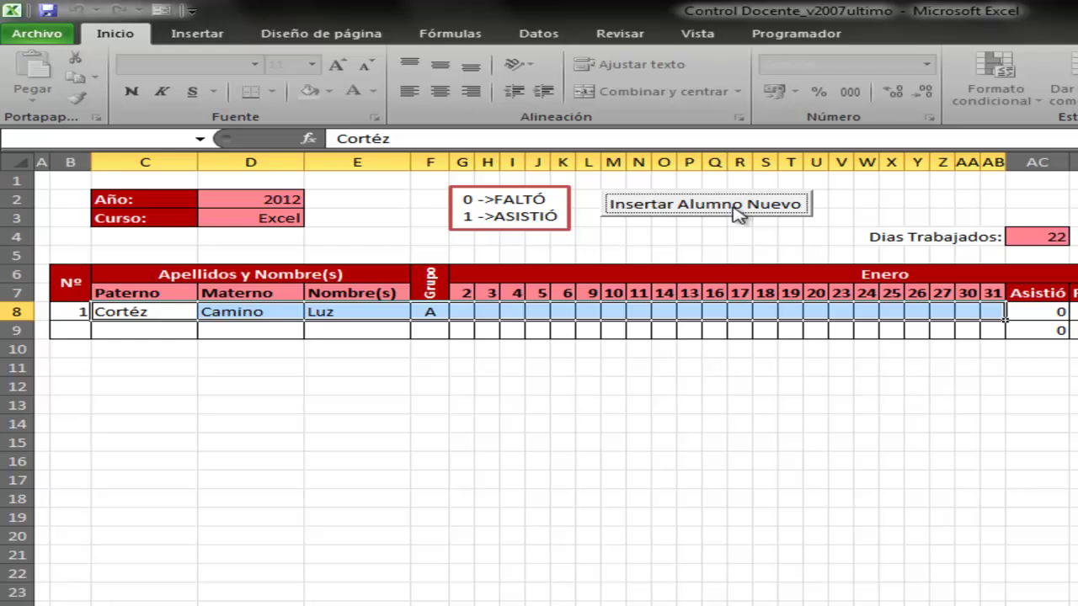
left_click(738, 213)
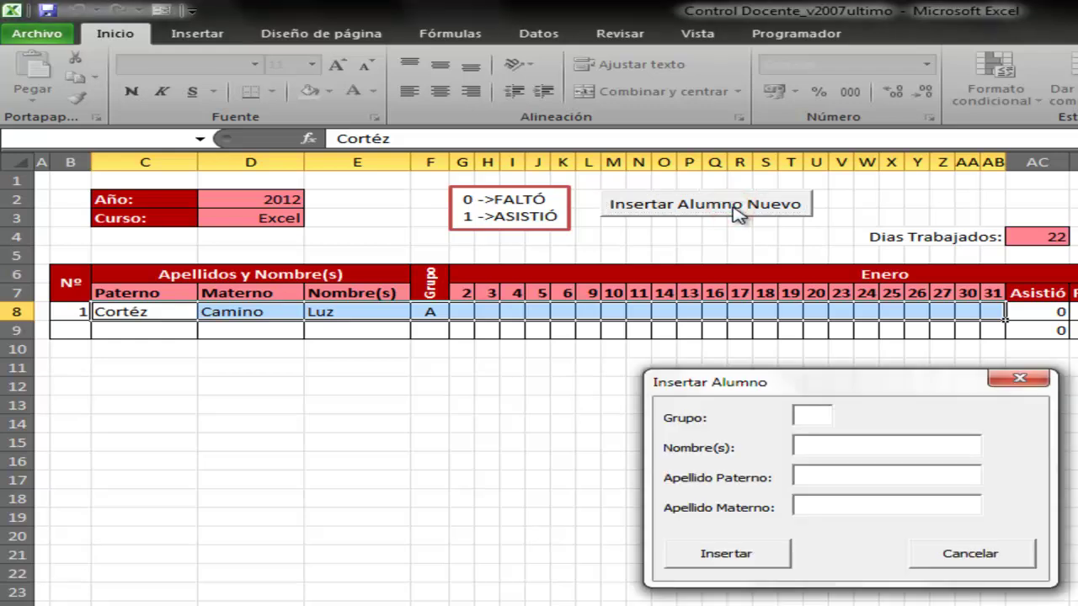
Enter group 'a', the second student's first name and both surnames, and insert them
type("a")
key("Tab")
type("Tomas")
key("Tab")
type("vino")
key("Tab")
type("blanco")
key("Tab")
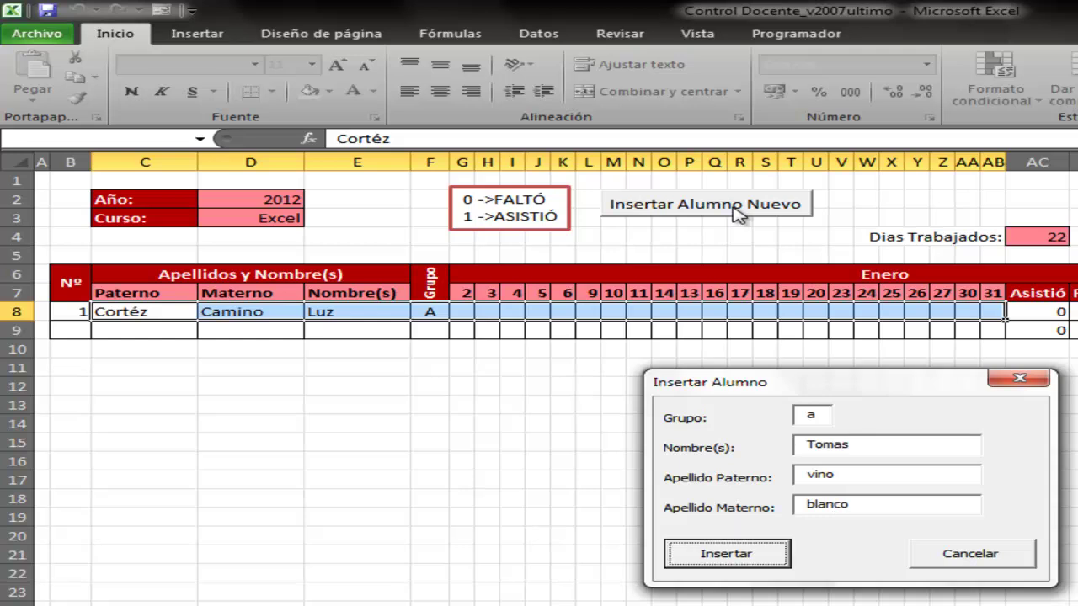
key("Return")
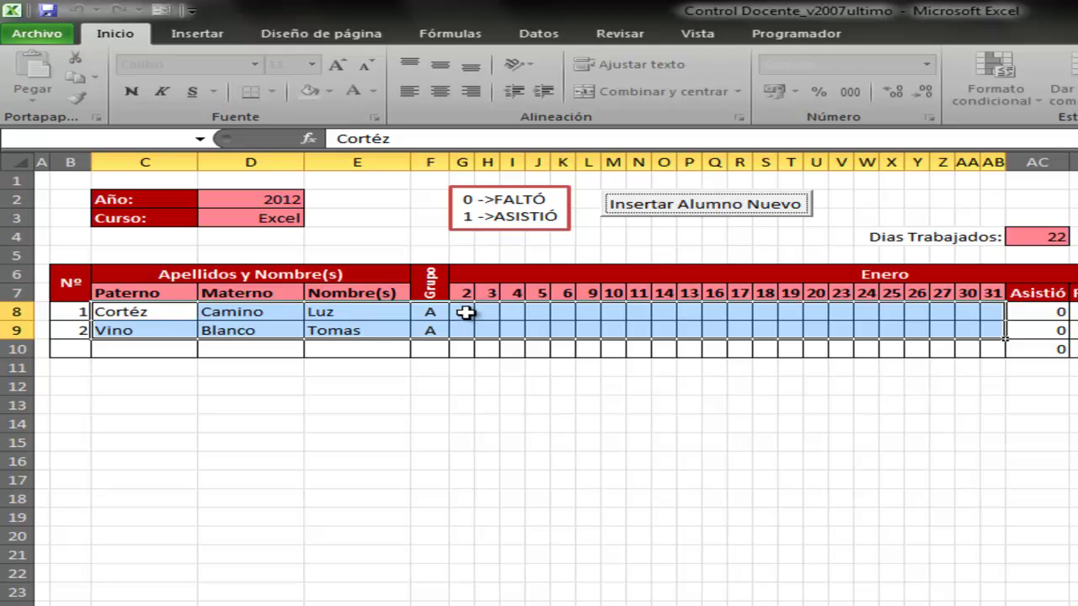
Start a third student in the new-student form with group 'a', first name and paternal surname
left_click(690, 207)
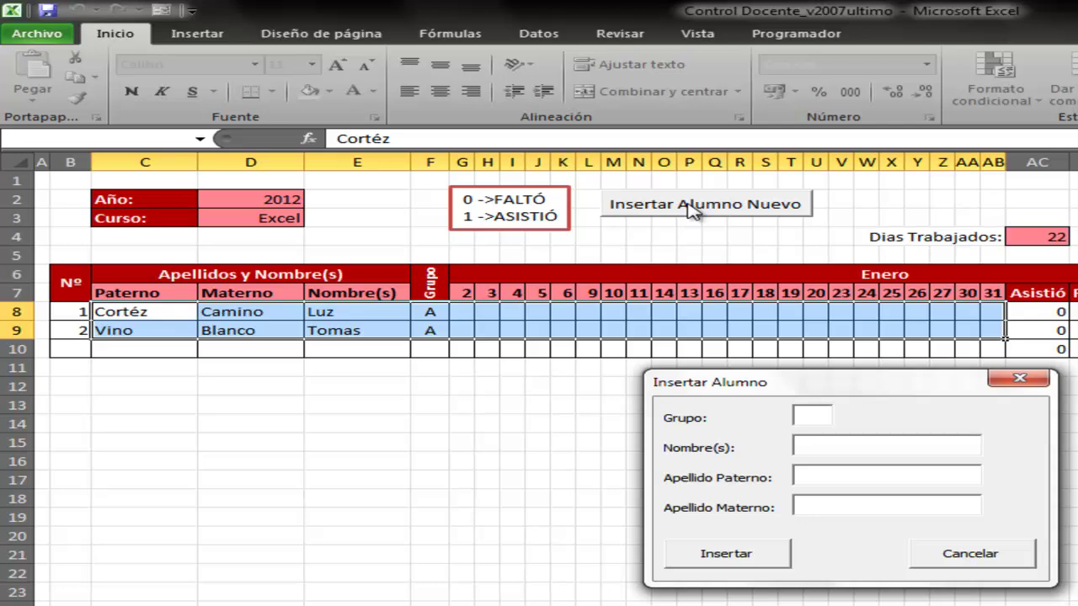
type("a")
key("Tab")
type("Manuela")
key("Tab")
type("bla")
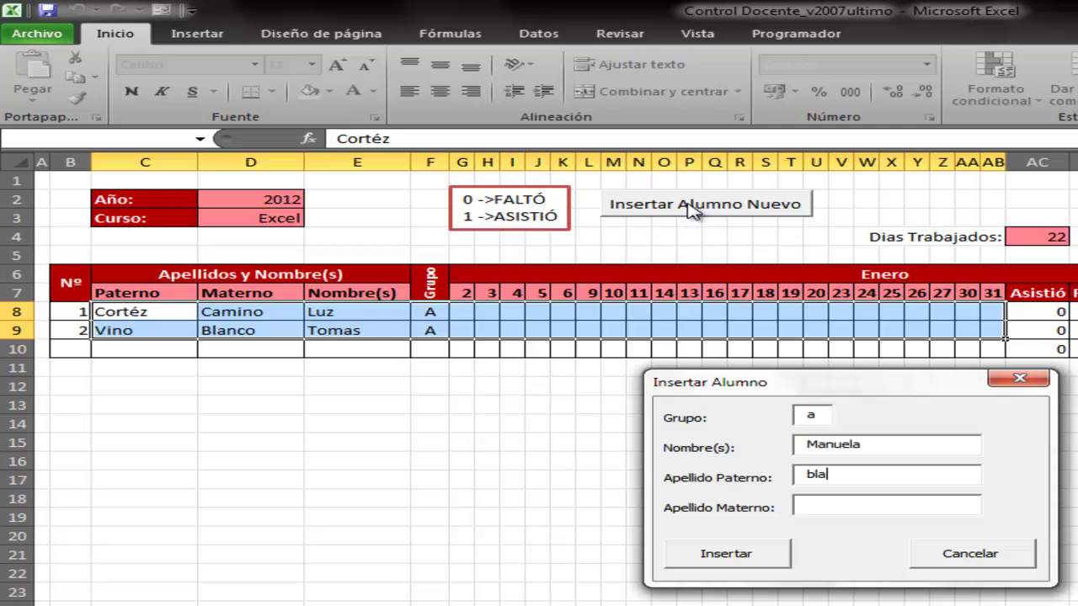
type("nca")
key("Tab")
Correct the paternal surname, add the maternal surname, and insert the third student
left_click(865, 475)
key("shift+Home")
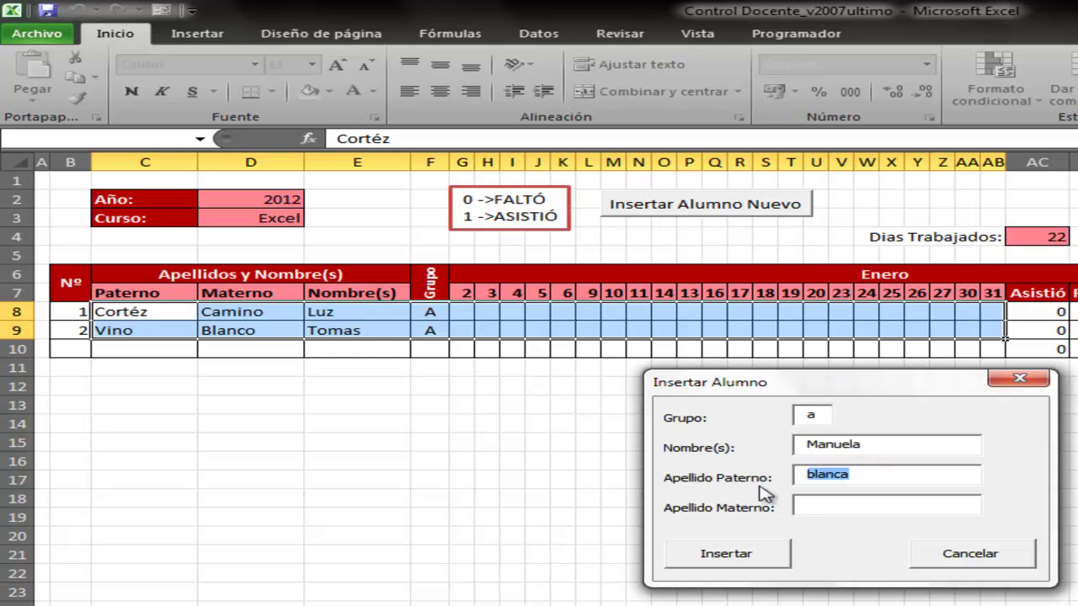
type("palma")
key("Tab")
type("ca")
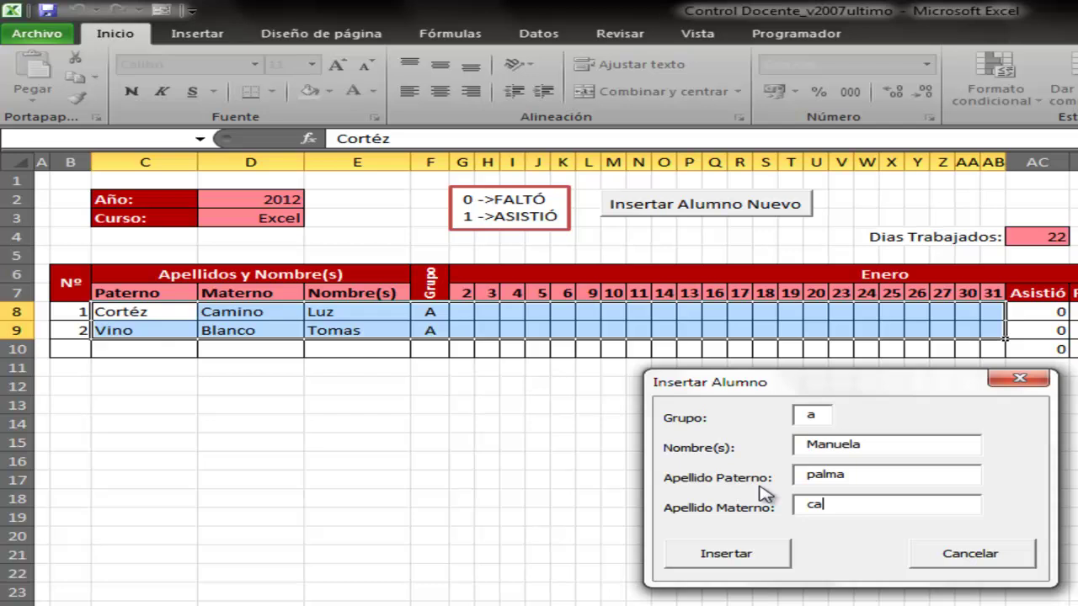
type("lloza")
key("Tab")
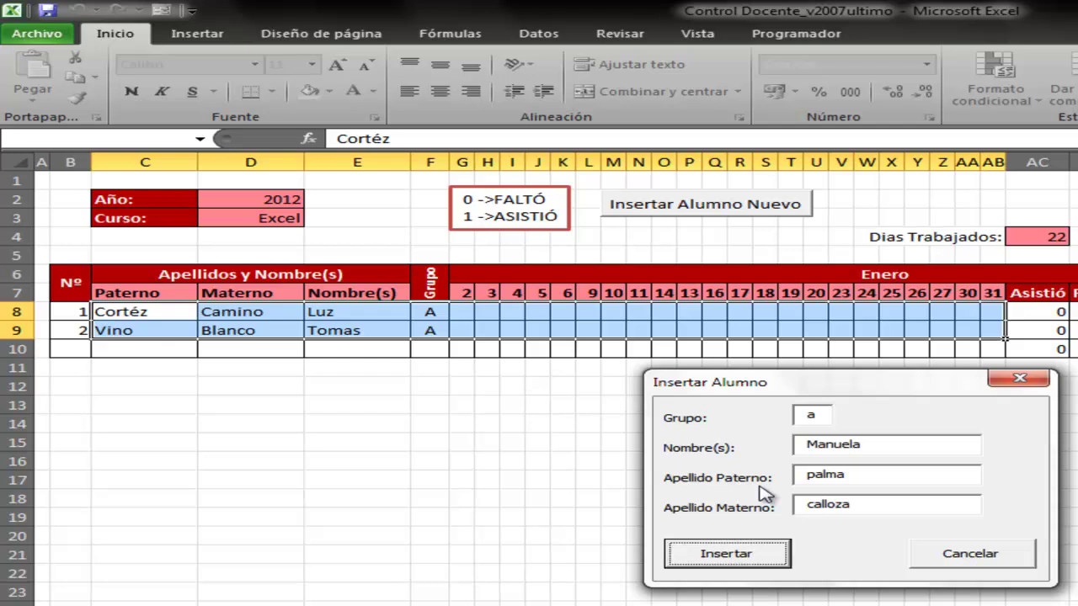
key("Return")
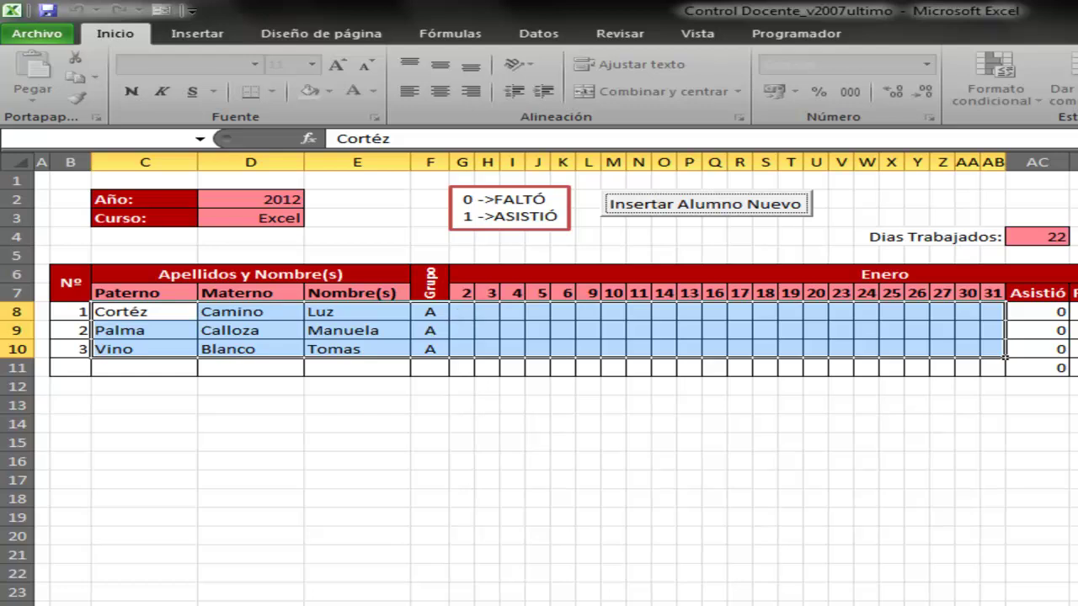
Insert a fourth group 'a' student with first name and both surnames via the new-student form
left_click(682, 208)
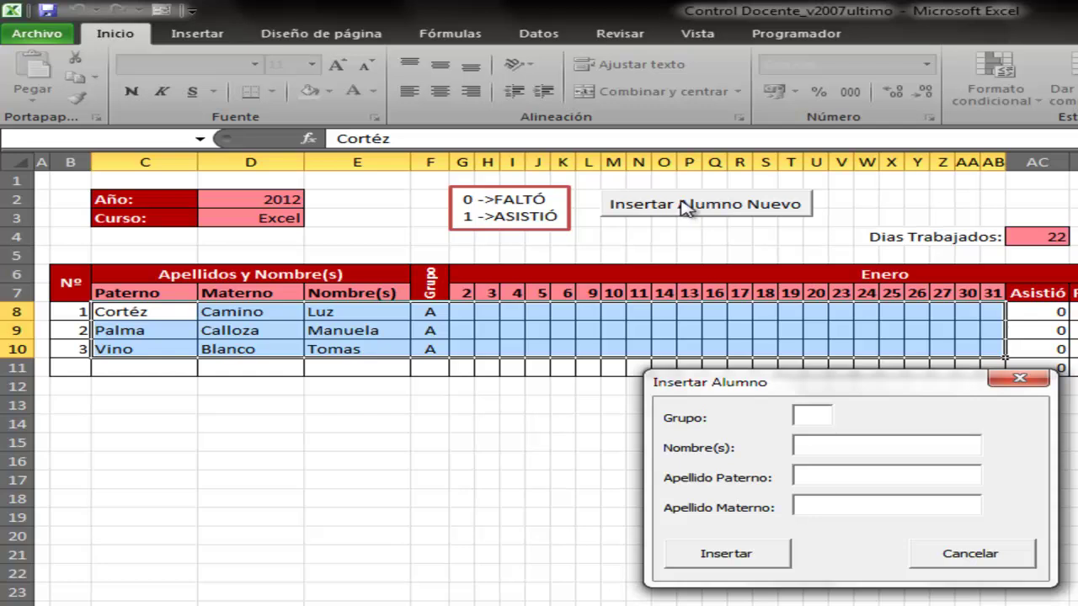
type("a")
key("Tab")
type("armando")
key("Tab")
type("marcos")
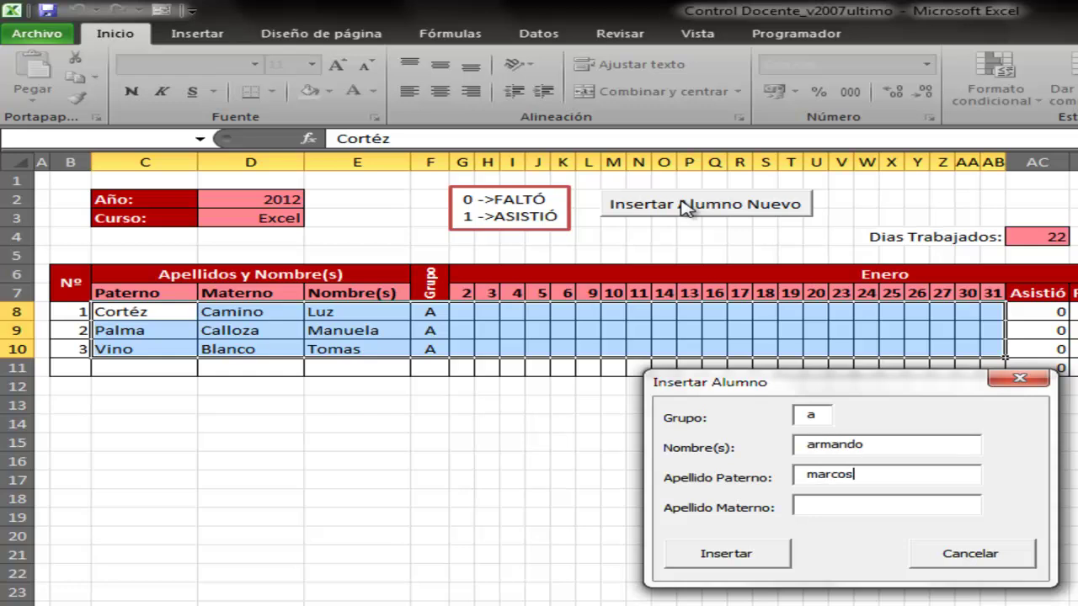
key("Tab")
type("D'mesa")
key("Return")
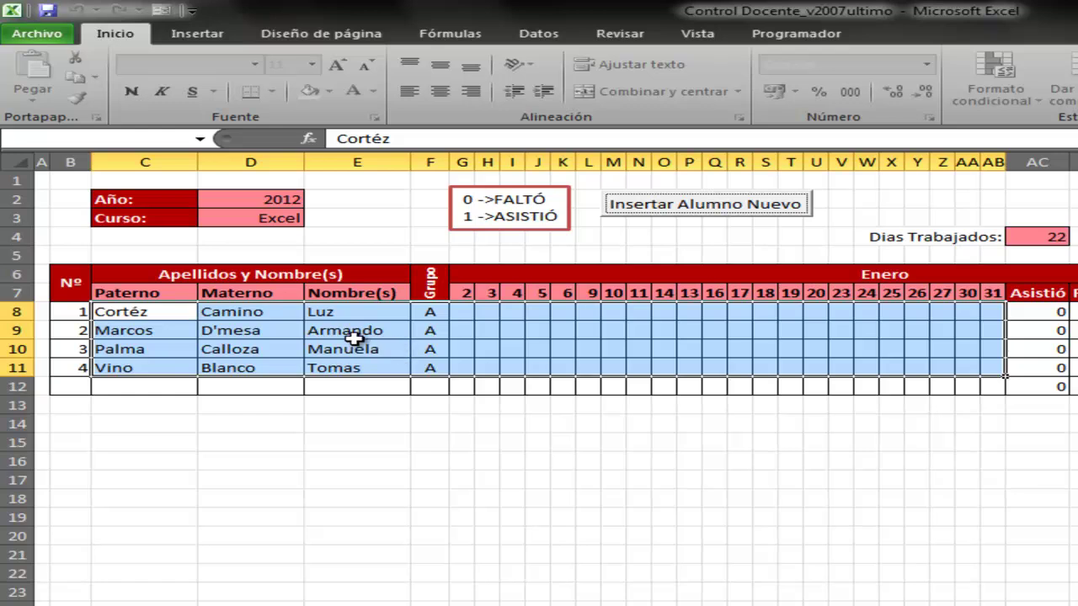
left_click(143, 332)
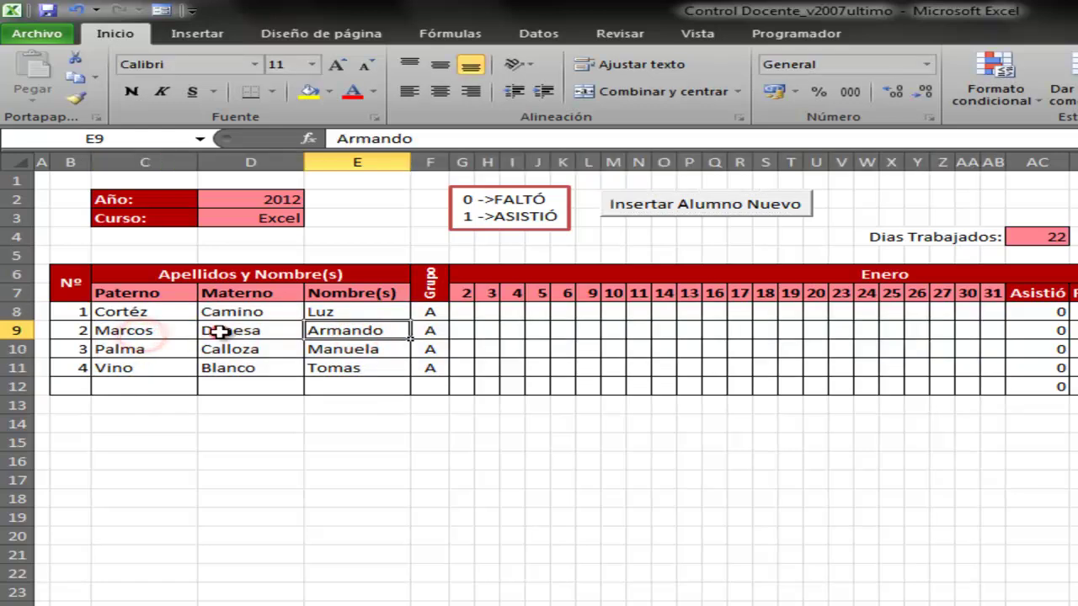
left_click(334, 331)
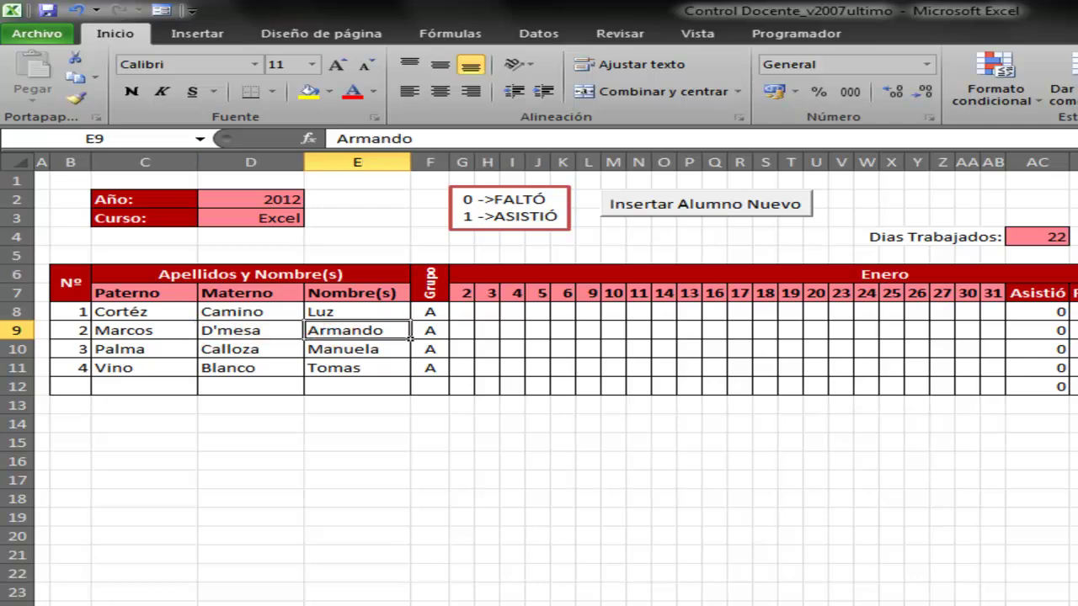
key("ctrl+Page_Down")
key("ctrl+Page_Down")
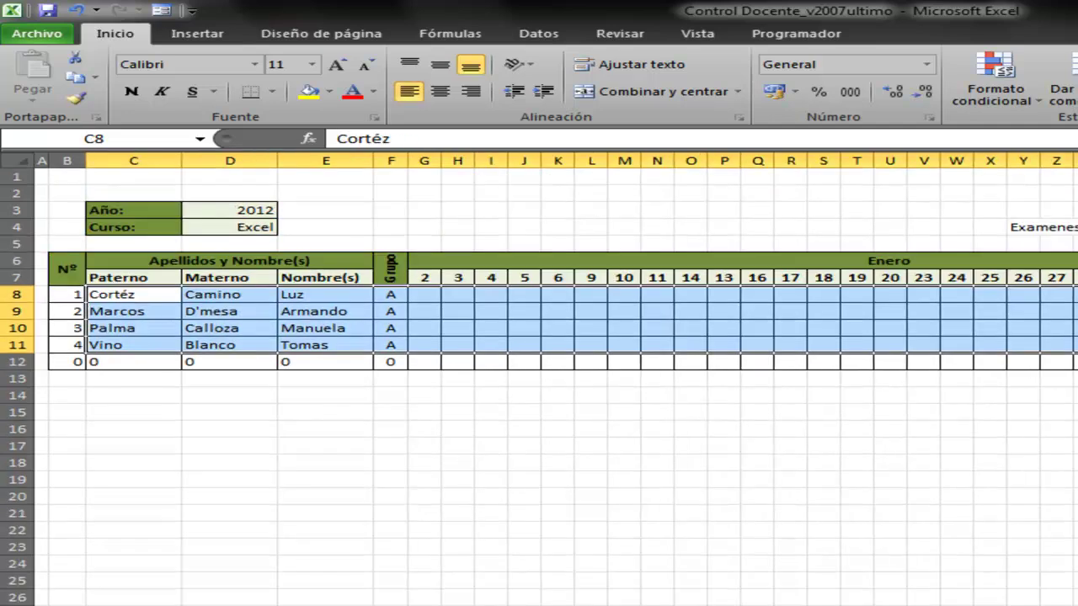
key("ctrl+Page_Down")
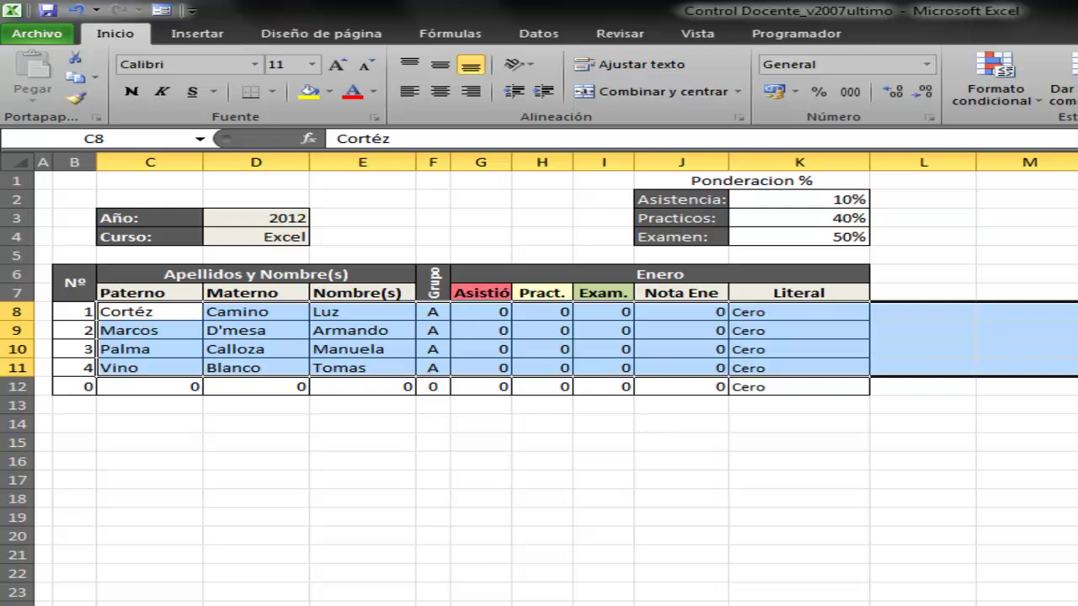
key("ctrl+Page_Down")
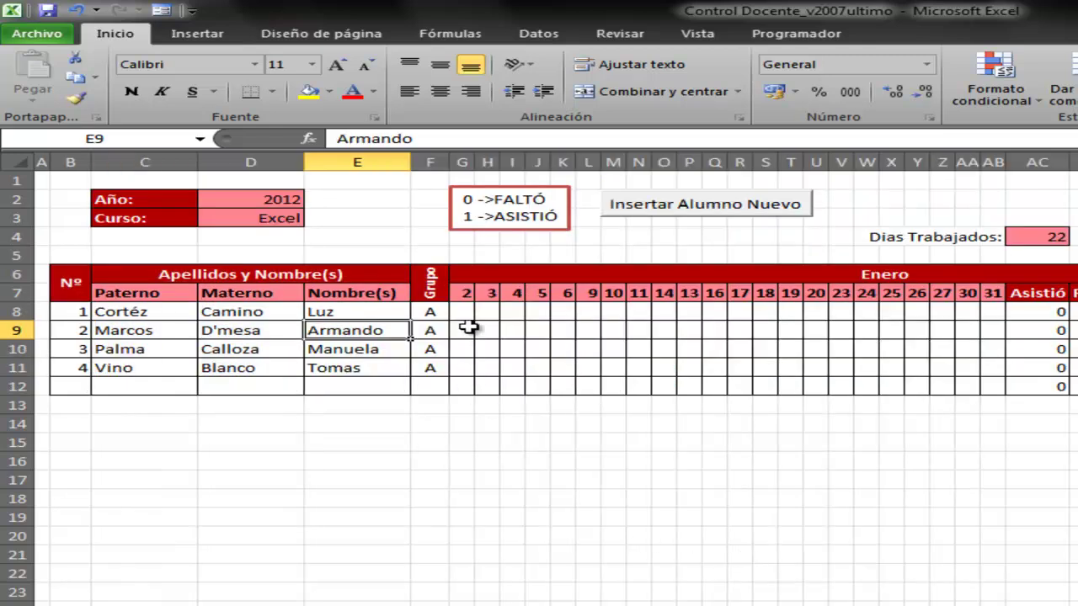
Fill 1 across G8:AB8 for the first student, then check their NotasFinales attendance grade of 10
left_click(467, 317)
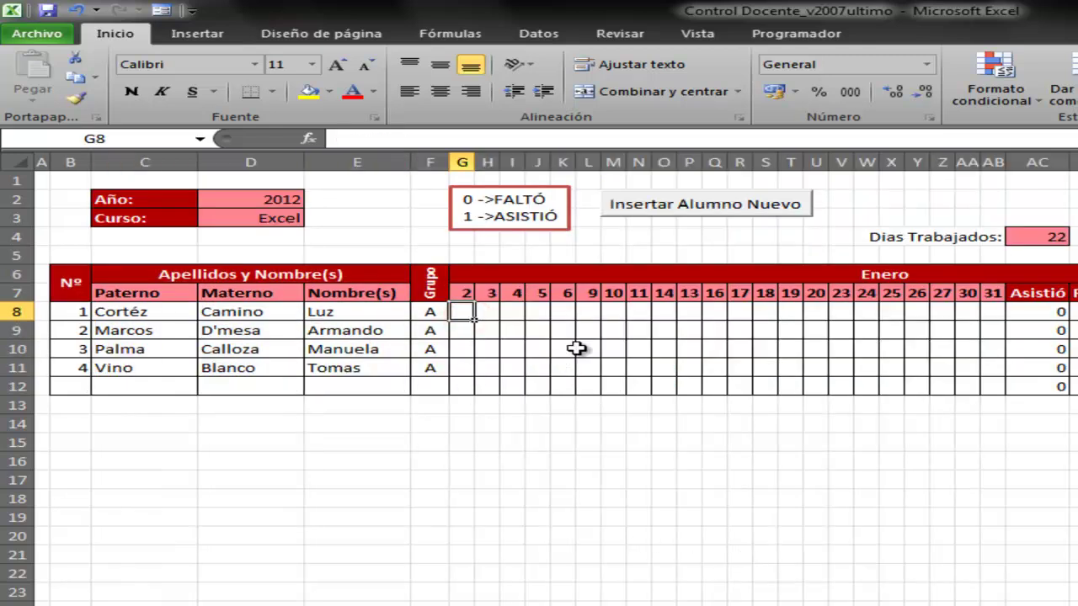
type("1")
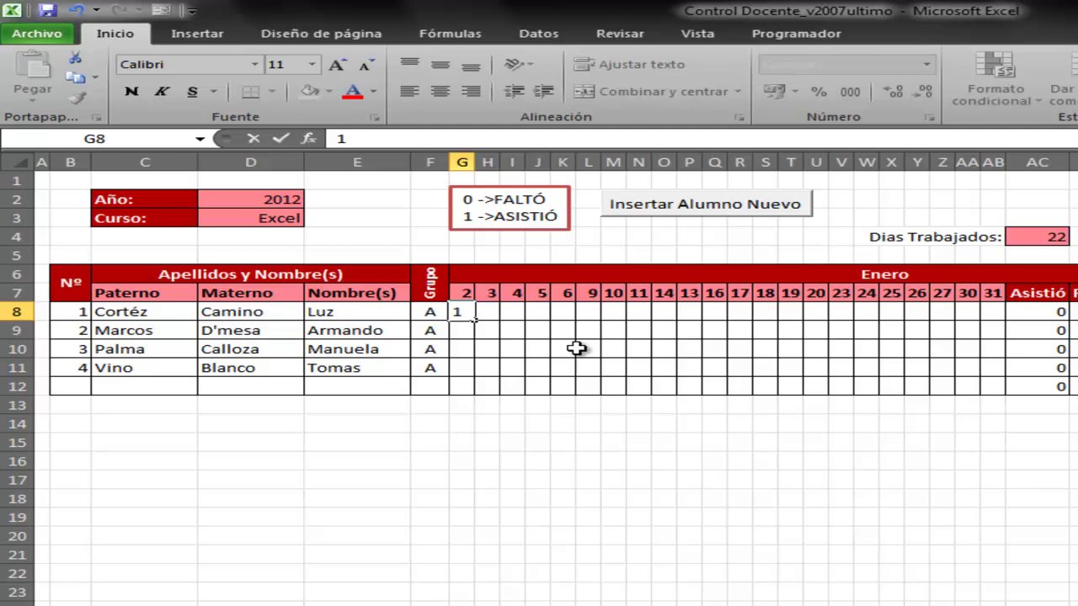
key("Return")
key("Up")
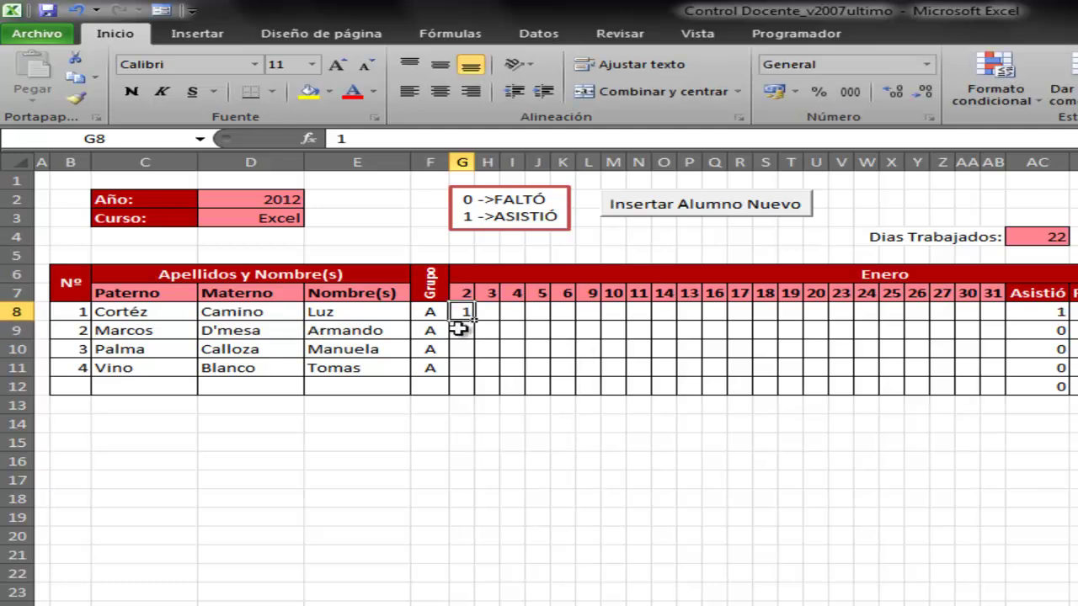
left_click_drag(475, 320, 962, 410)
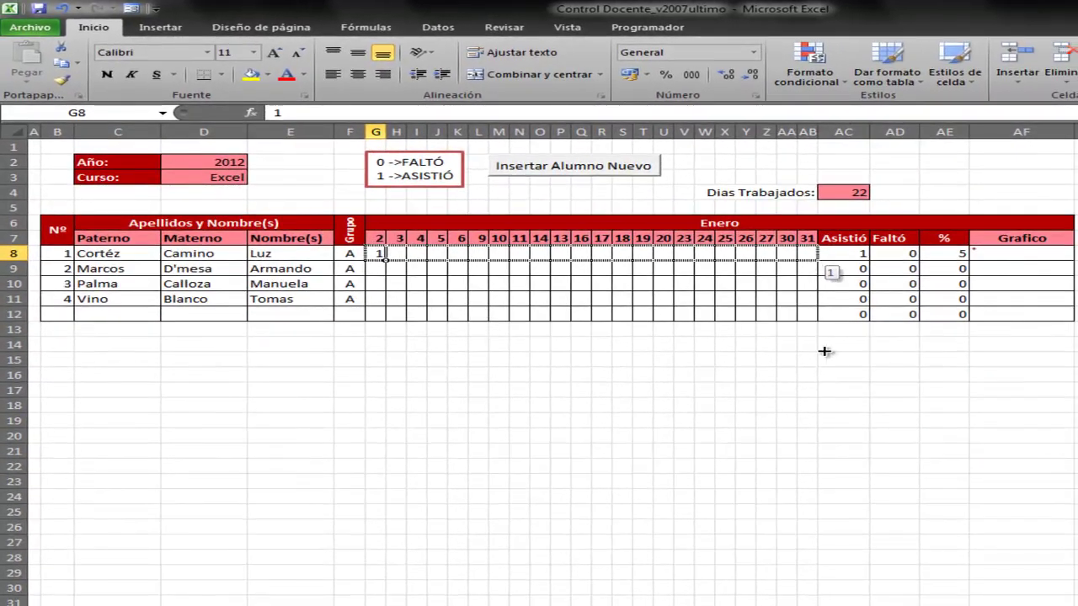
left_click_drag(824, 352, 834, 341)
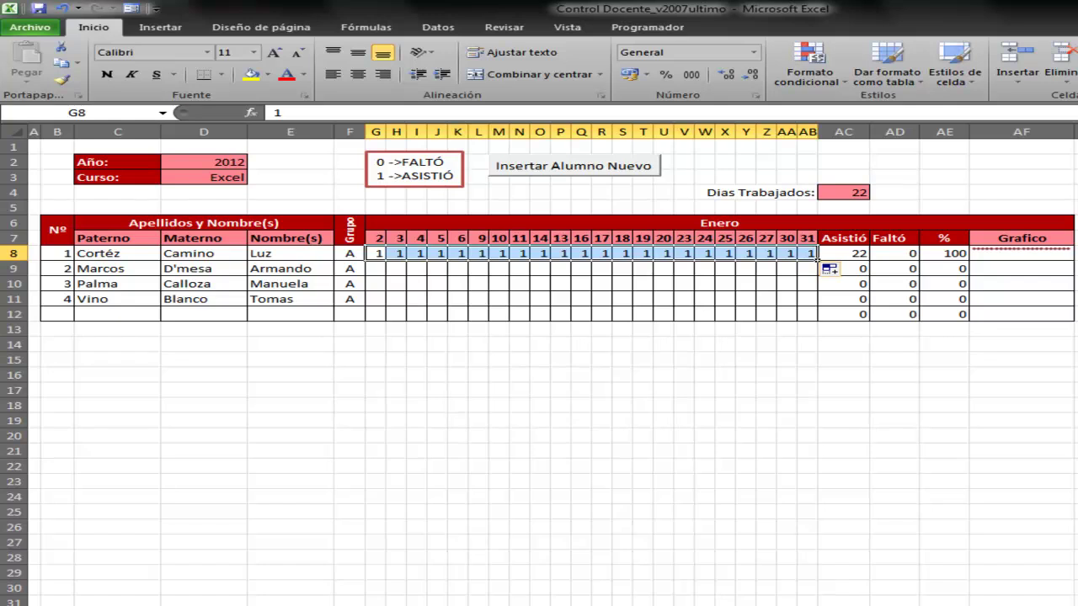
left_click(489, 600)
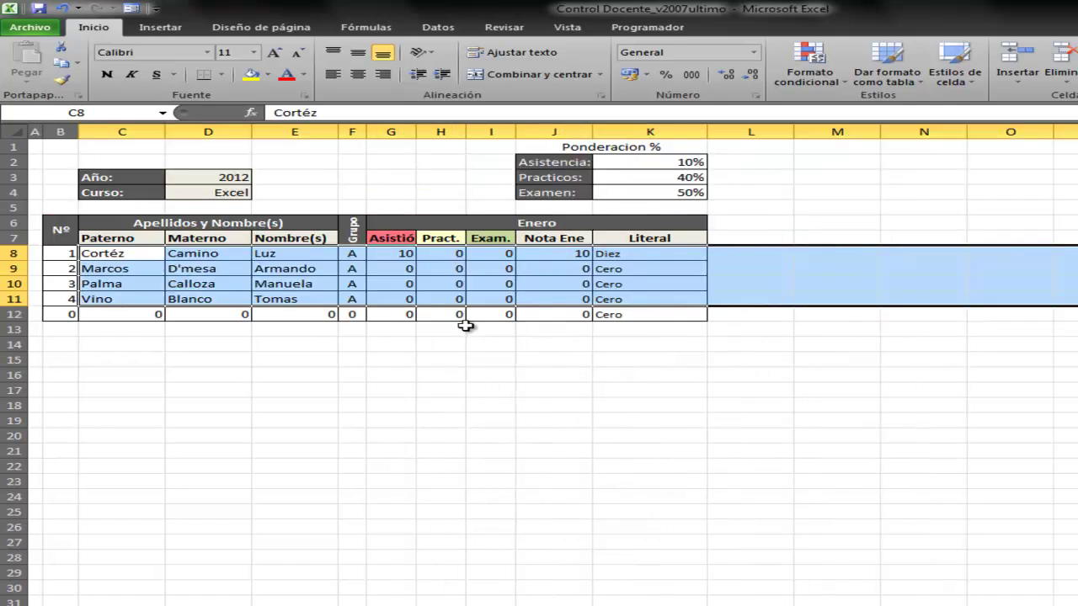
left_click(399, 260)
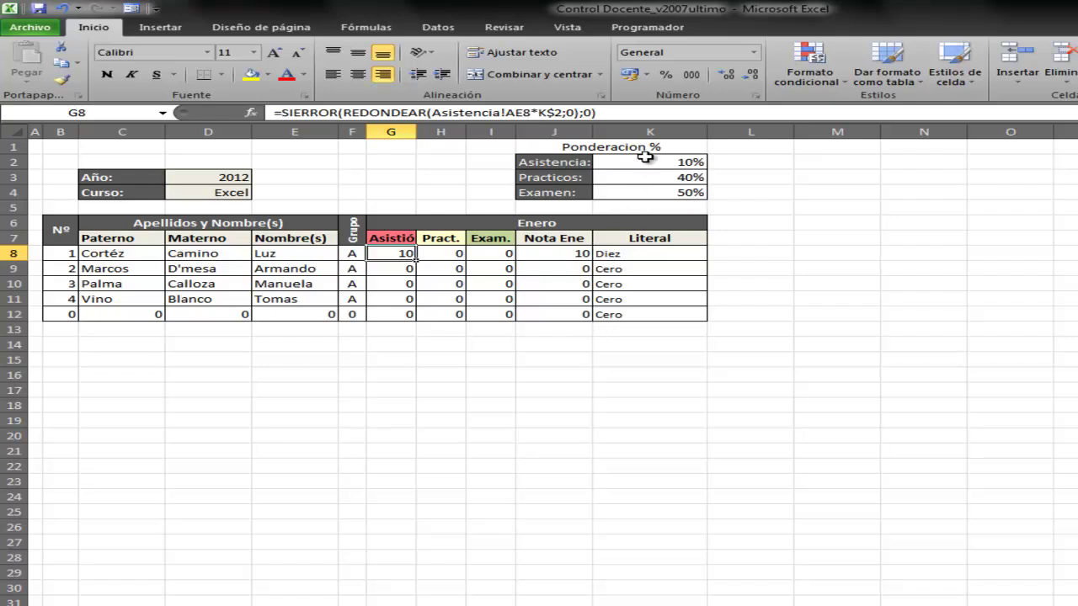